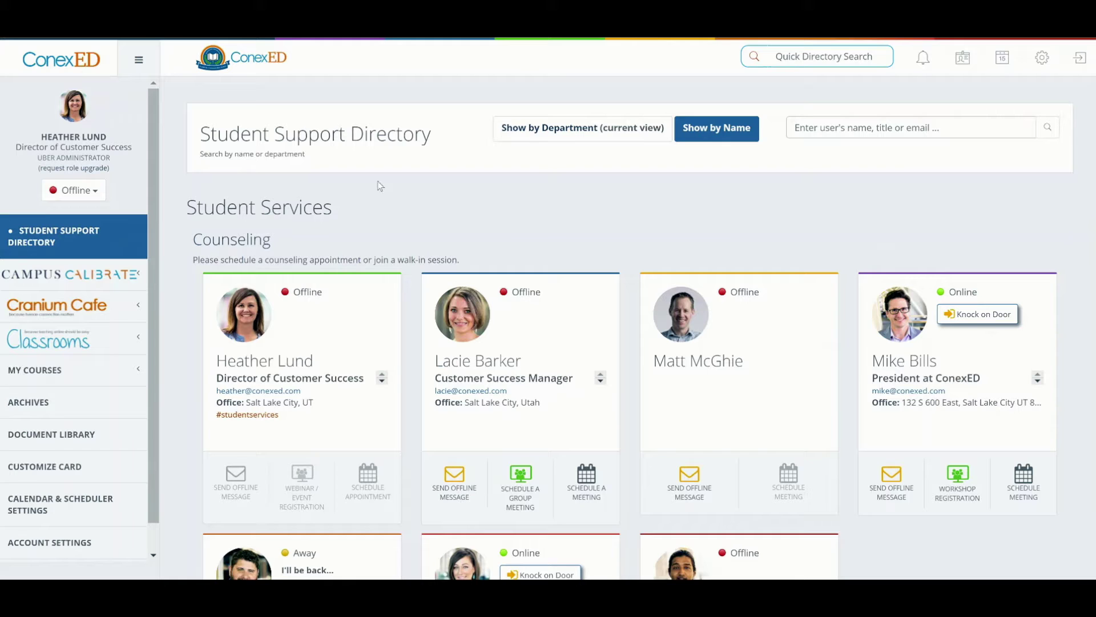
Step: Set the counselor's availability status to Online
left_click(85, 193)
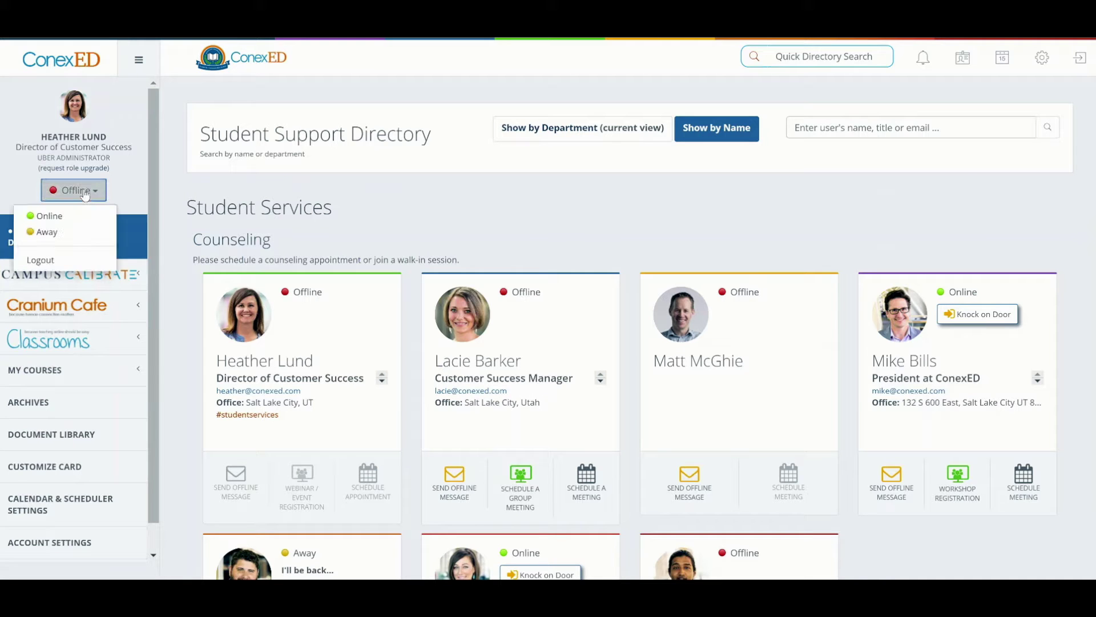
left_click(65, 221)
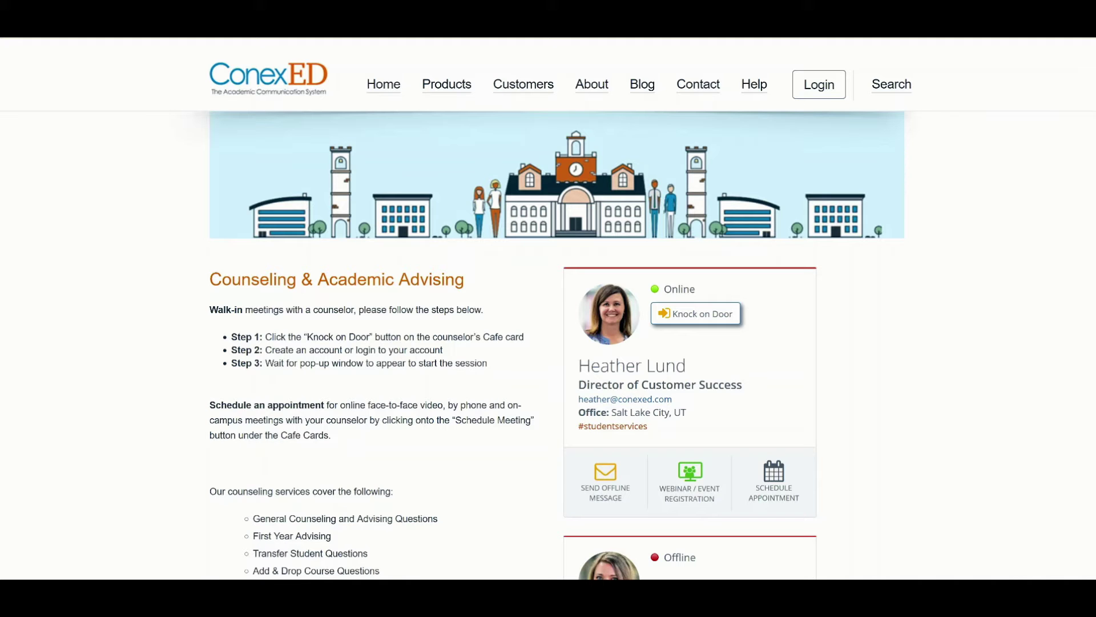
Step: On the public Counseling & Academic Advising page, knock on the Director of Customer Success's door and agree to the Informed Consent Statement
scroll(913, 391, "down", 4)
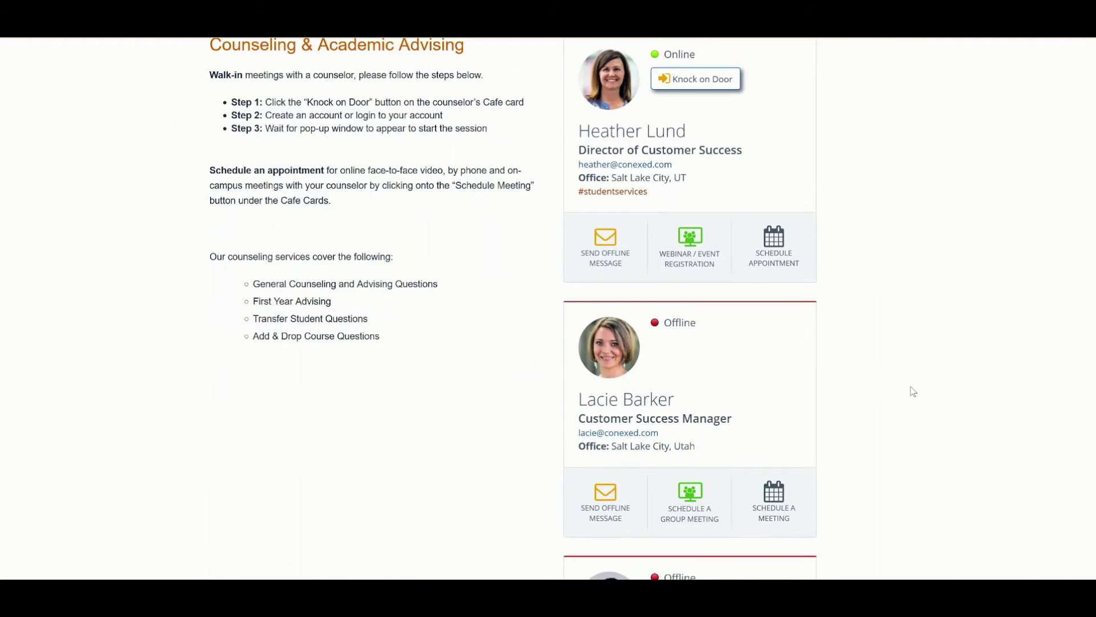
scroll(913, 392, "down", 8)
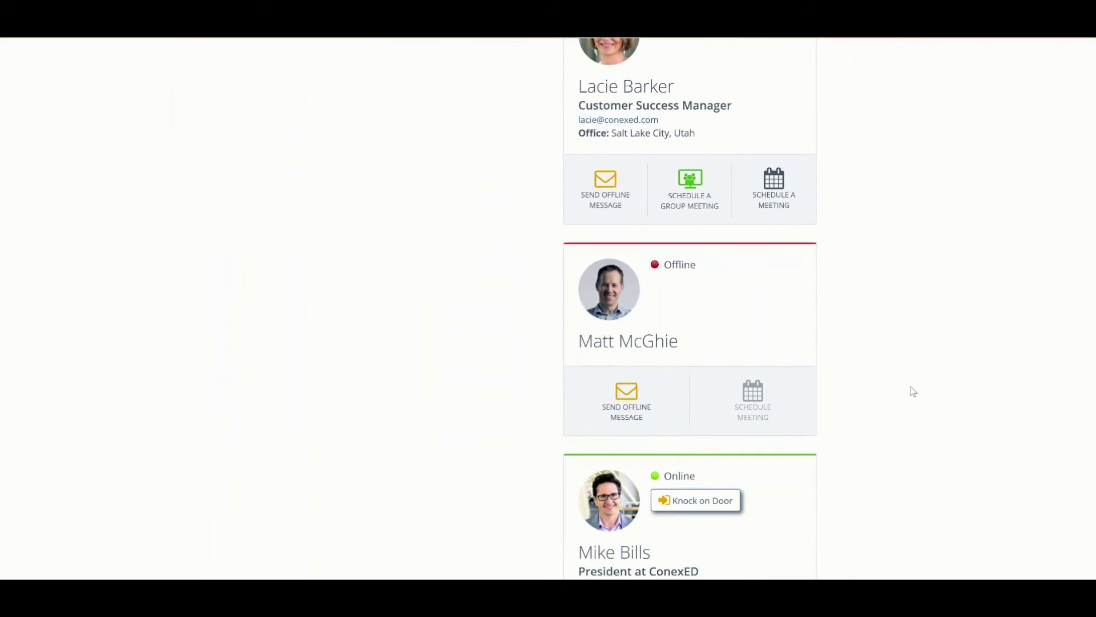
scroll(914, 391, "up", 10)
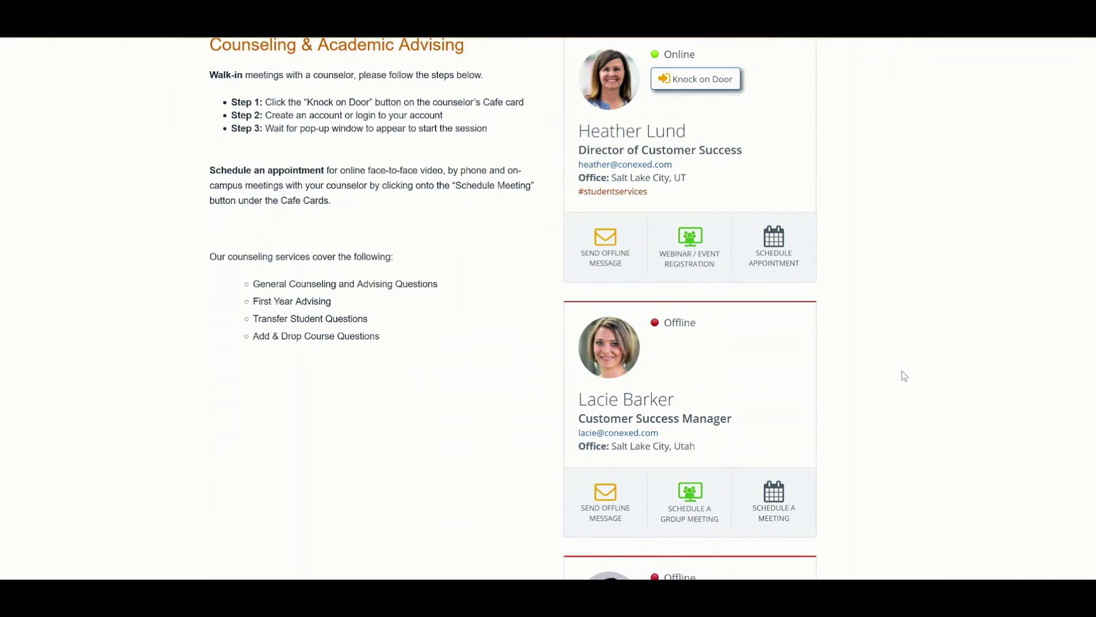
scroll(903, 375, "up", 4)
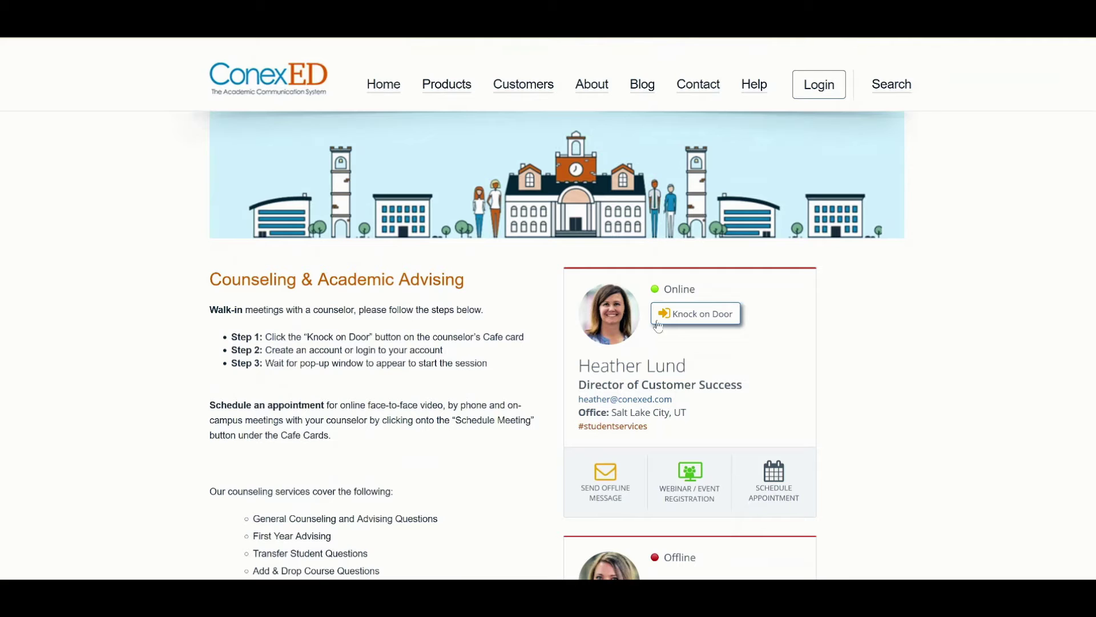
left_click(675, 317)
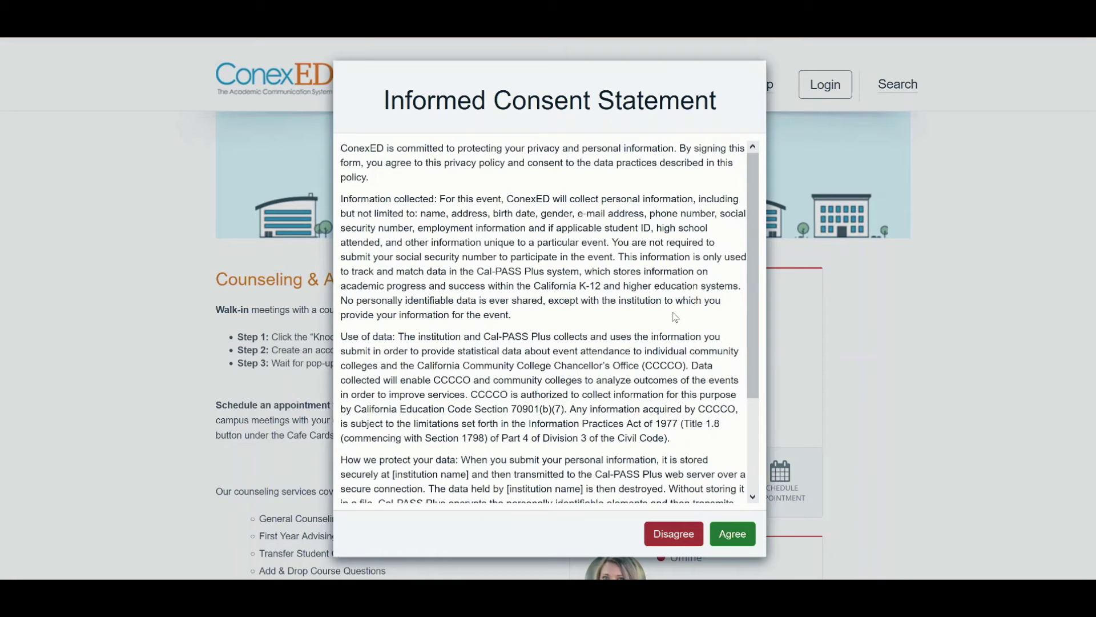
left_click(745, 539)
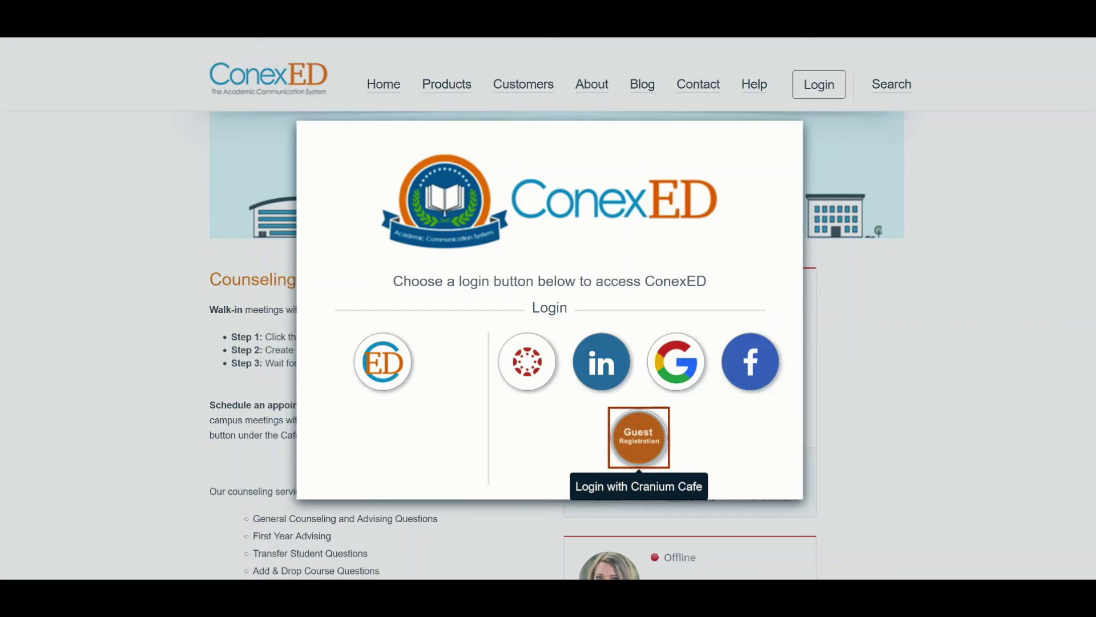
Step: Log in through Guest Registration and send the counselor the chat message "Hi! I have a question regarding transfer"
left_click(637, 439)
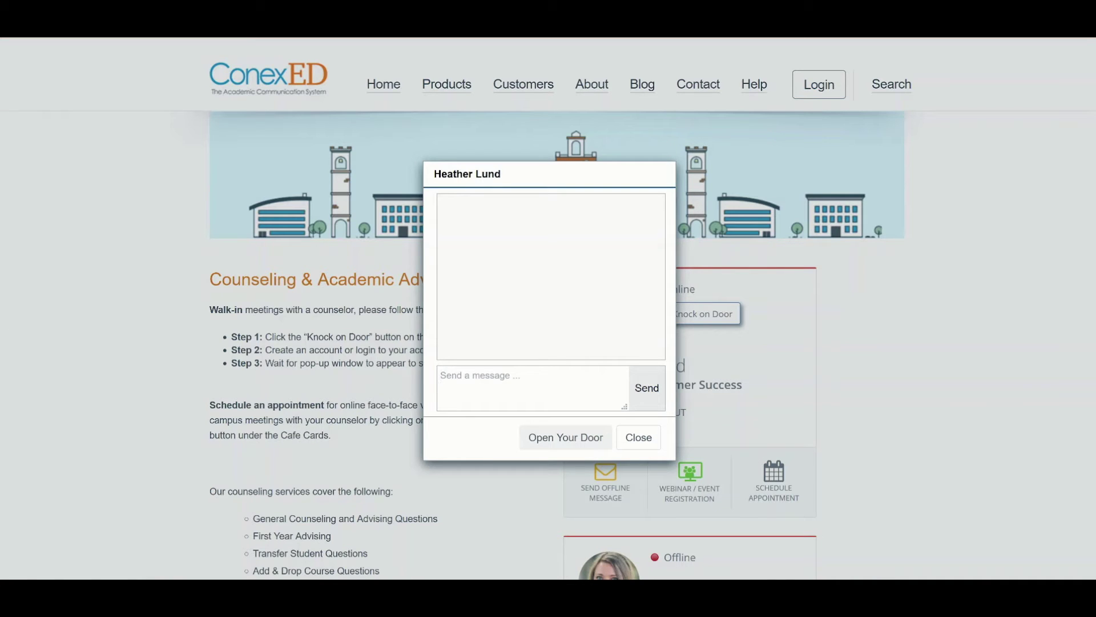
type("Hi!  I have a question regarding transfer")
key("Return")
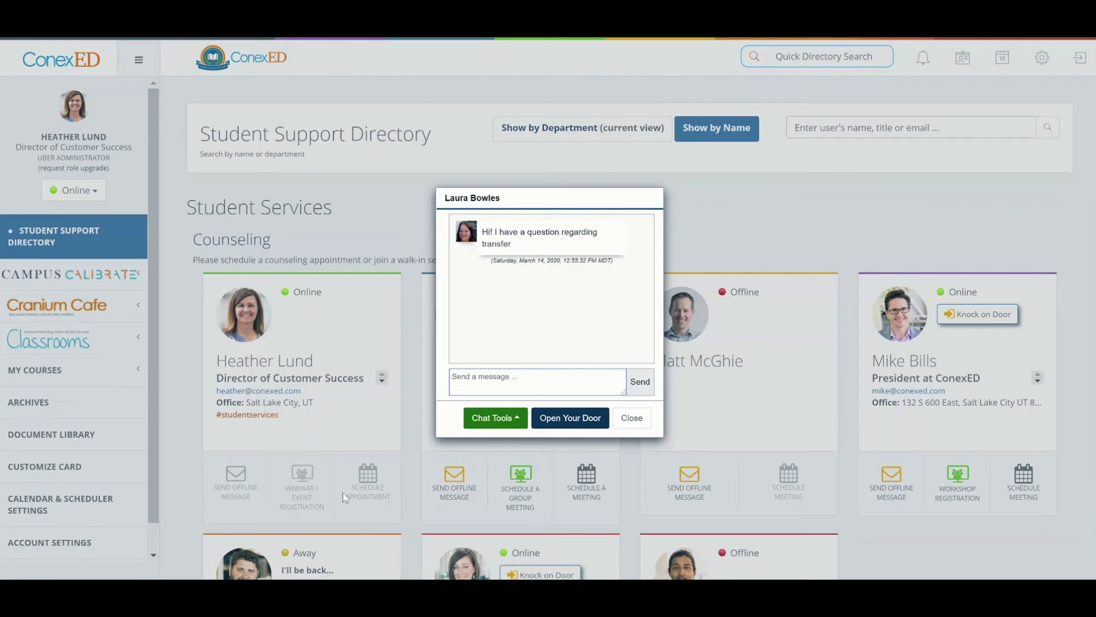
Step: From the counselor's side of the chat, view the student's details and review the alert log and appointment history
left_click(499, 419)
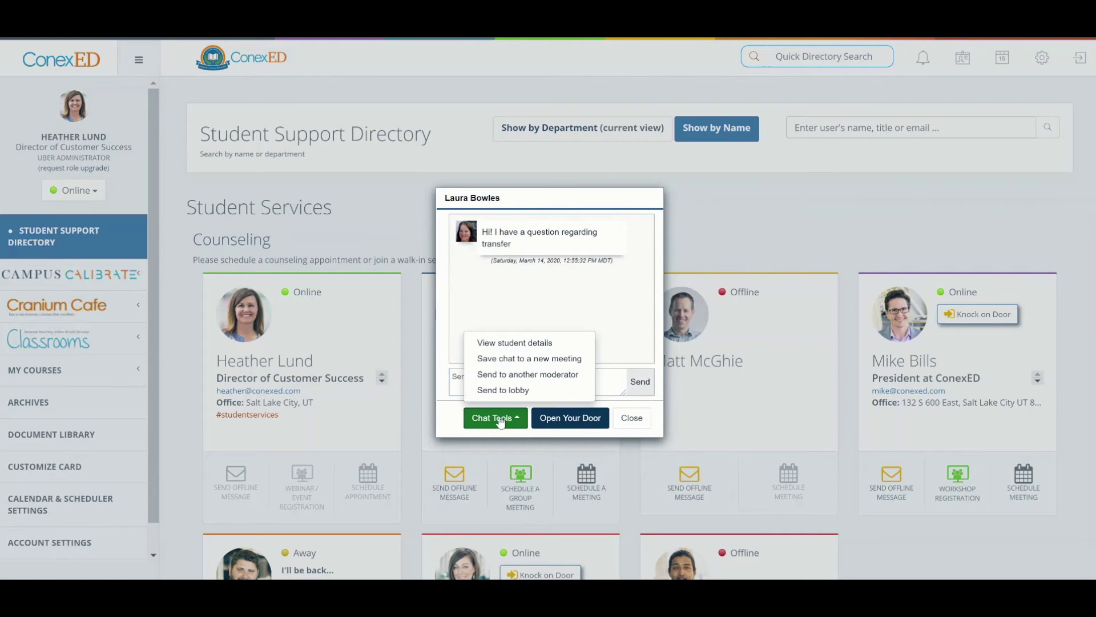
left_click(529, 342)
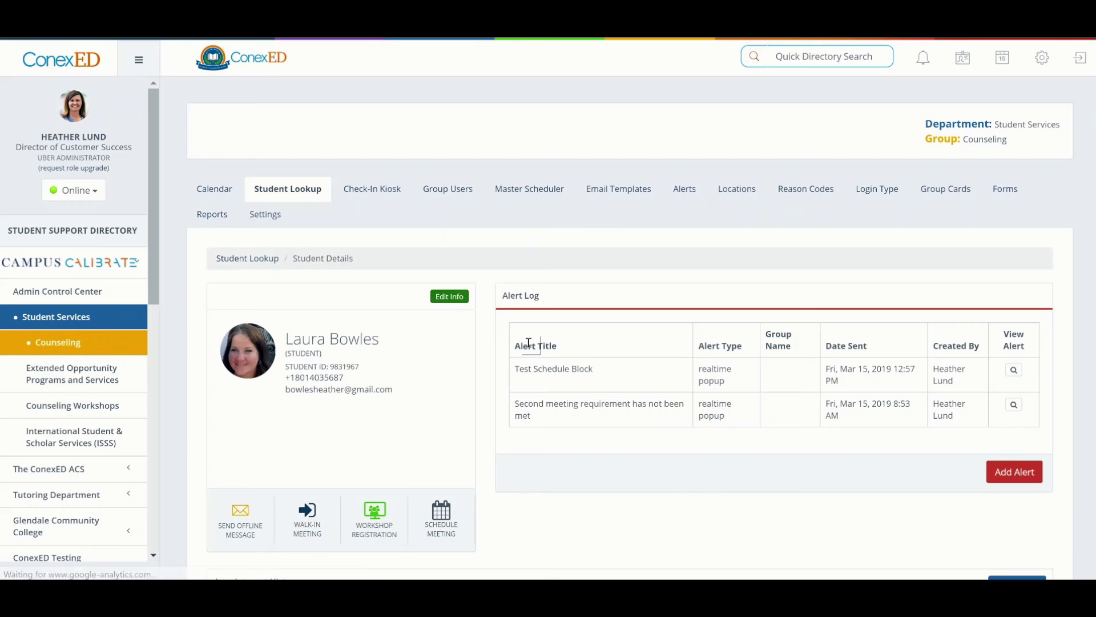
scroll(568, 369, "down", 5)
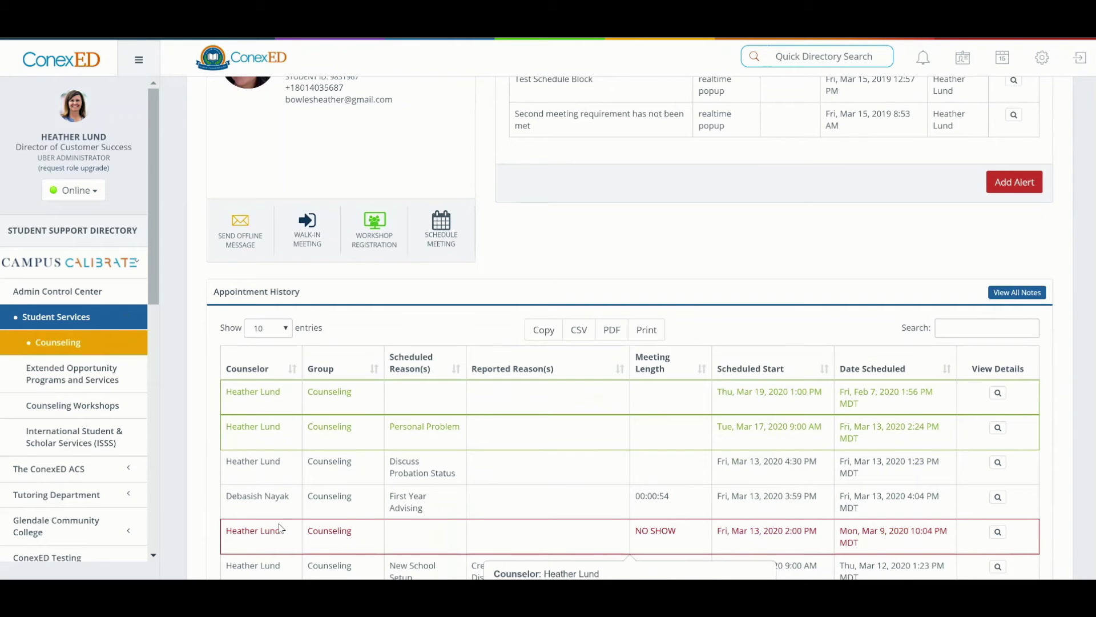
scroll(1017, 439, "up", 3)
left_click(1017, 438)
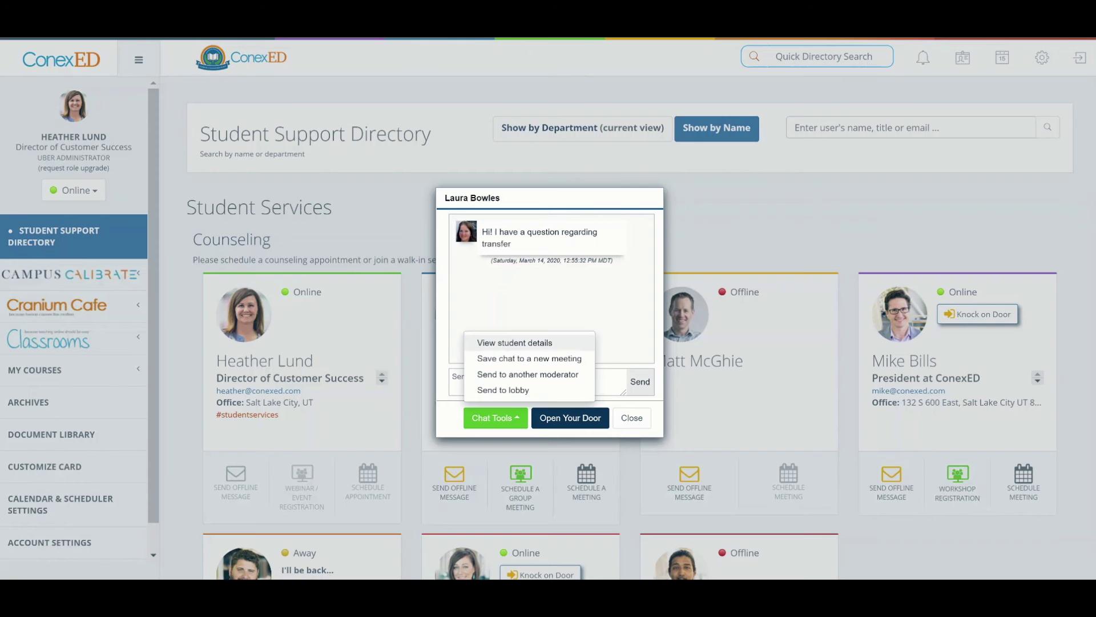
left_click(440, 301)
Step: Save the chat to a new meeting and mark the reported reason codes Discuss Probation Status and Explore Major Options
left_click(502, 423)
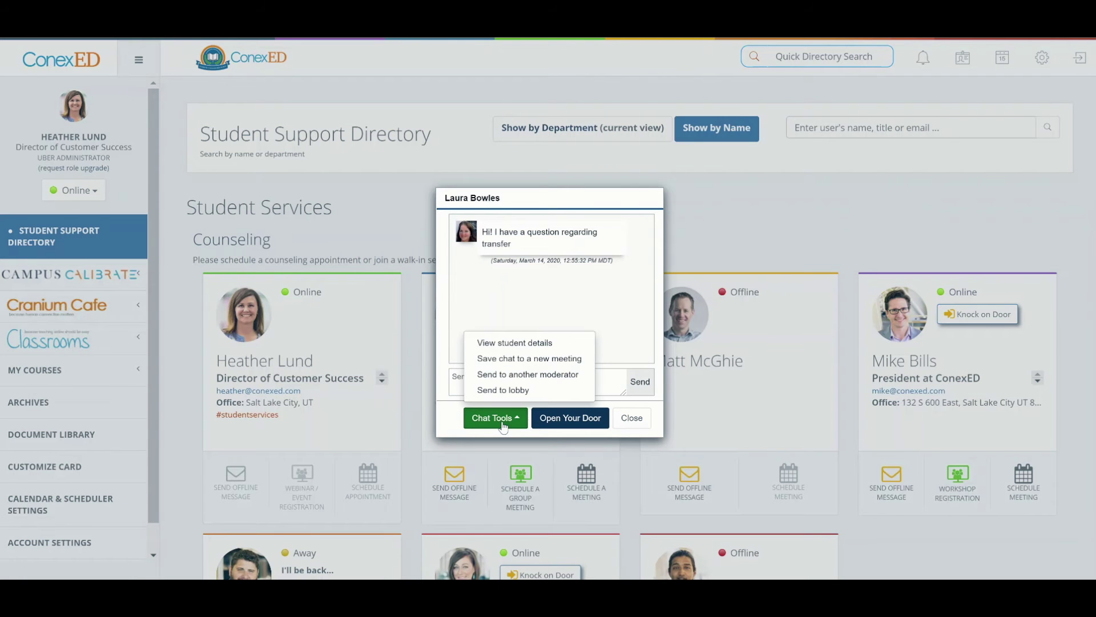
left_click(506, 358)
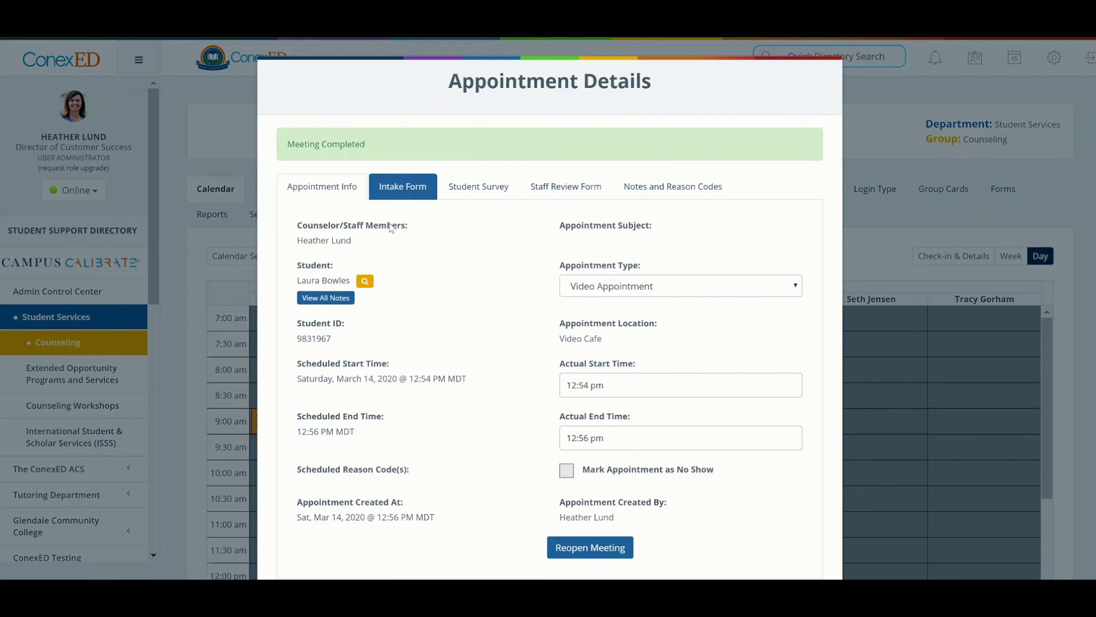
left_click(634, 189)
left_click(379, 312)
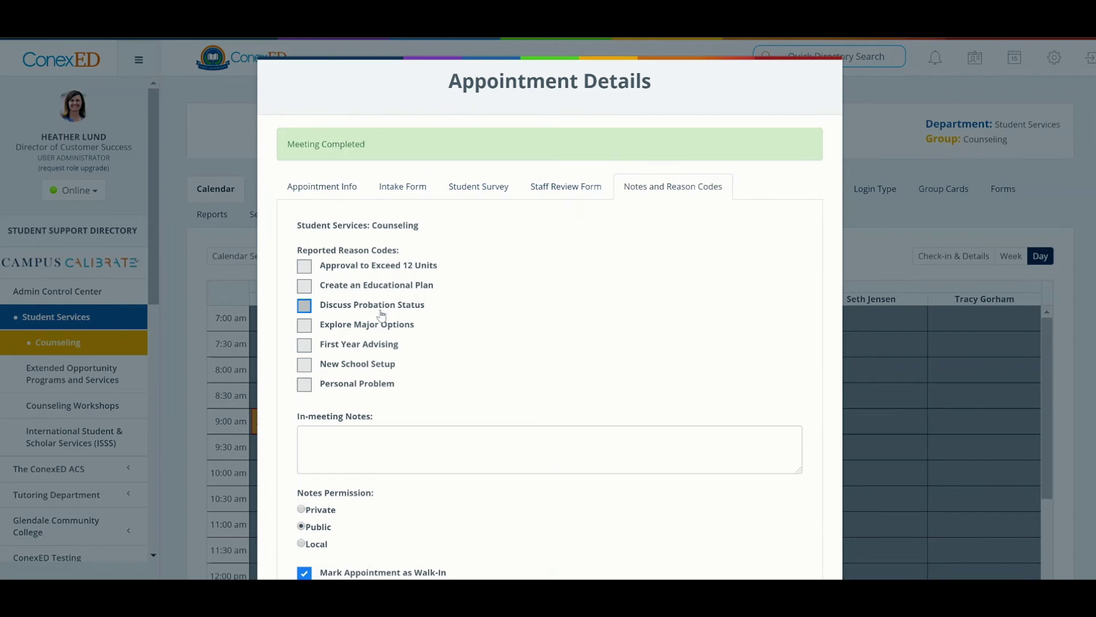
left_click(388, 324)
Step: Enter "notes here" as the in-meeting notes and save the appointment details
left_click(383, 449)
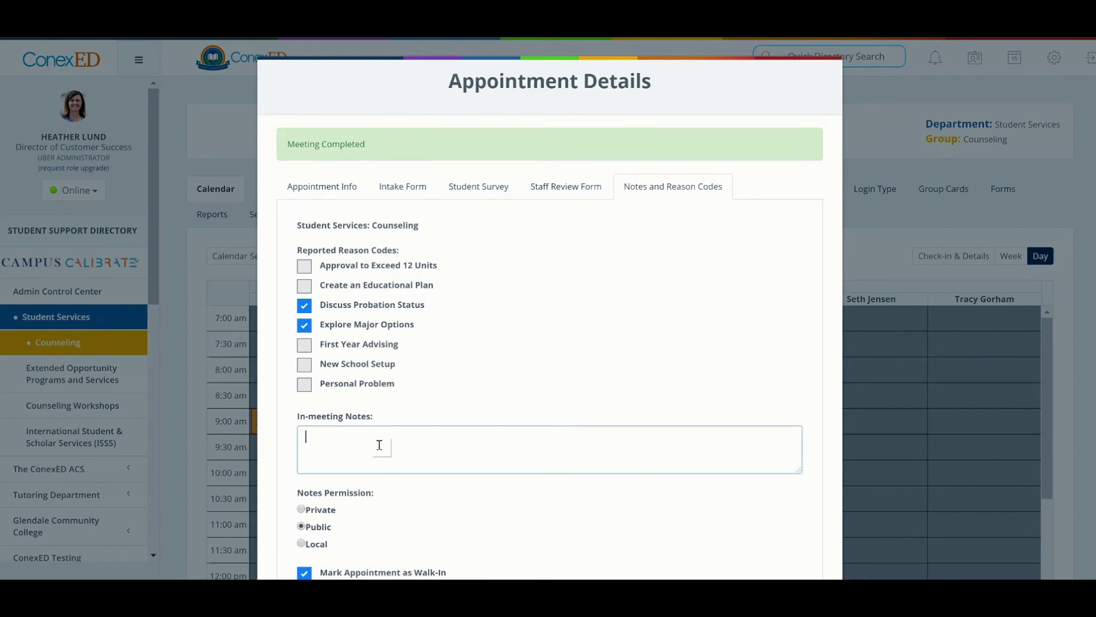
type("notes here")
scroll(550, 400, "down", 3)
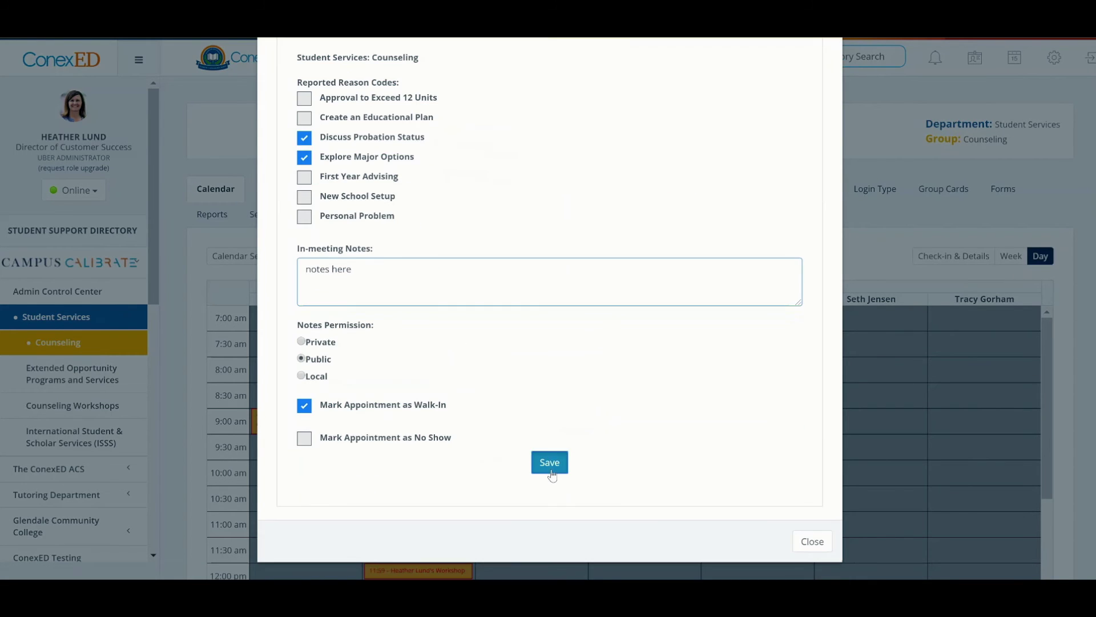
left_click(550, 466)
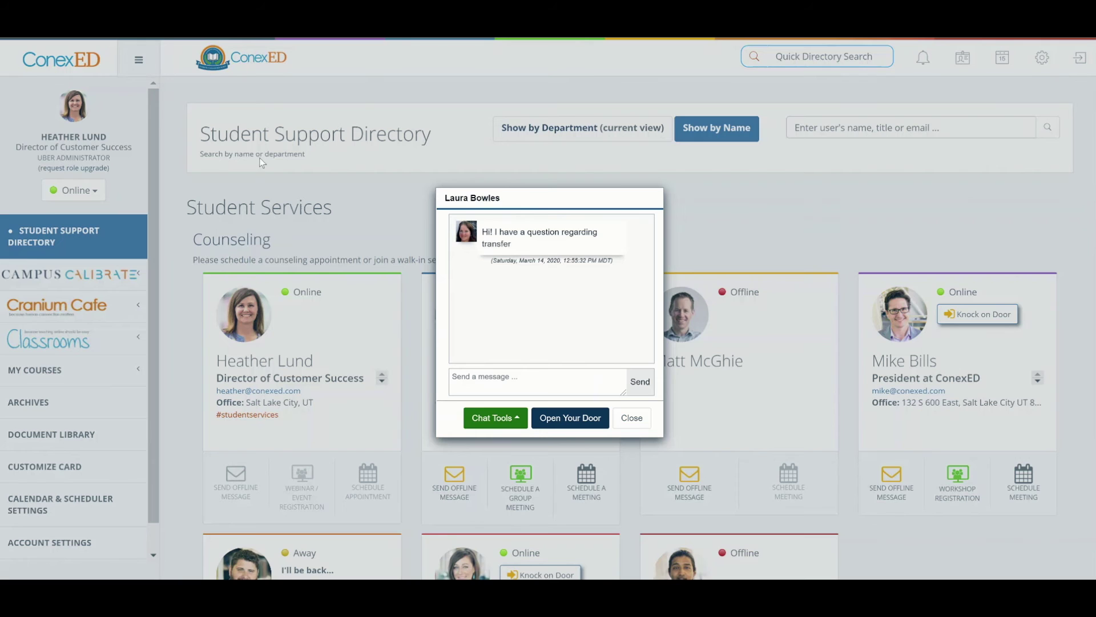
Step: Open the option to send the chat to another moderator and look through the available moderators
left_click(519, 421)
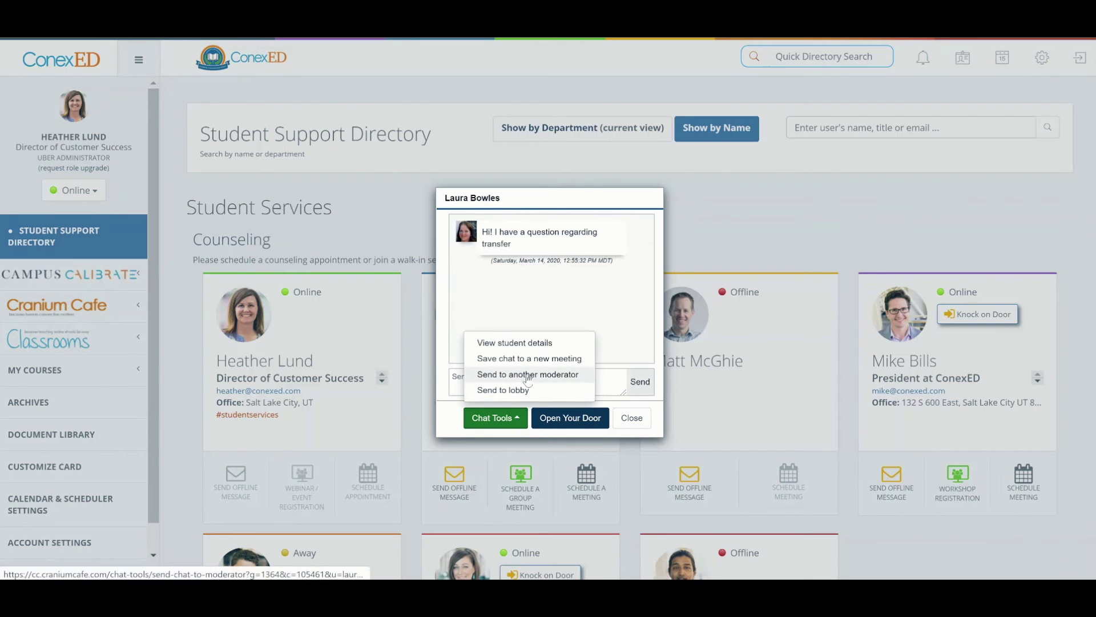
left_click(528, 375)
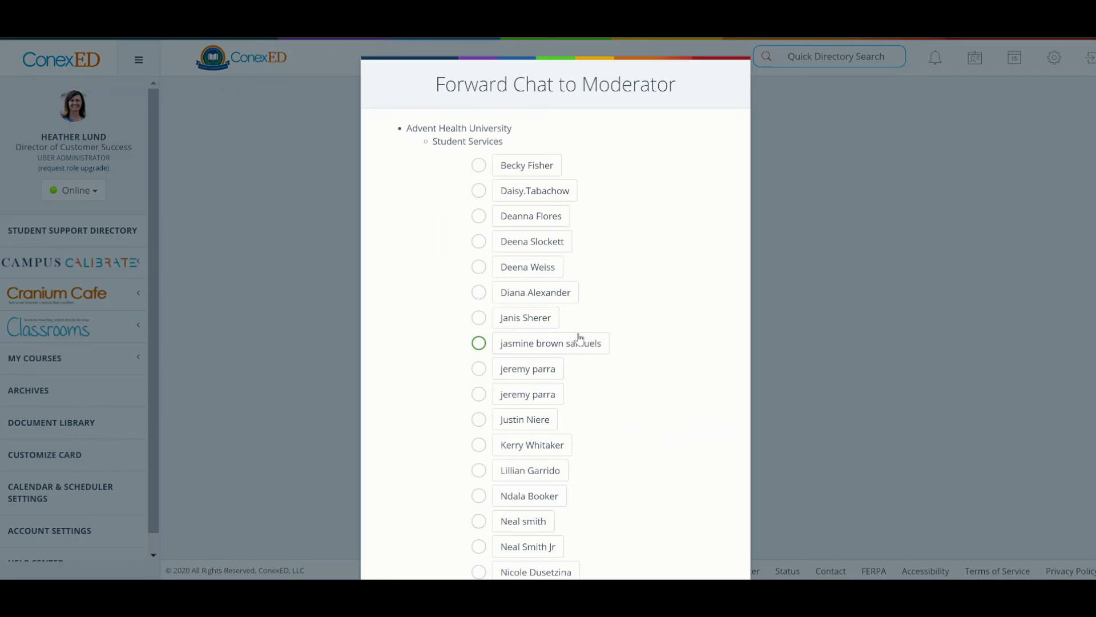
scroll(579, 337, "down", 8)
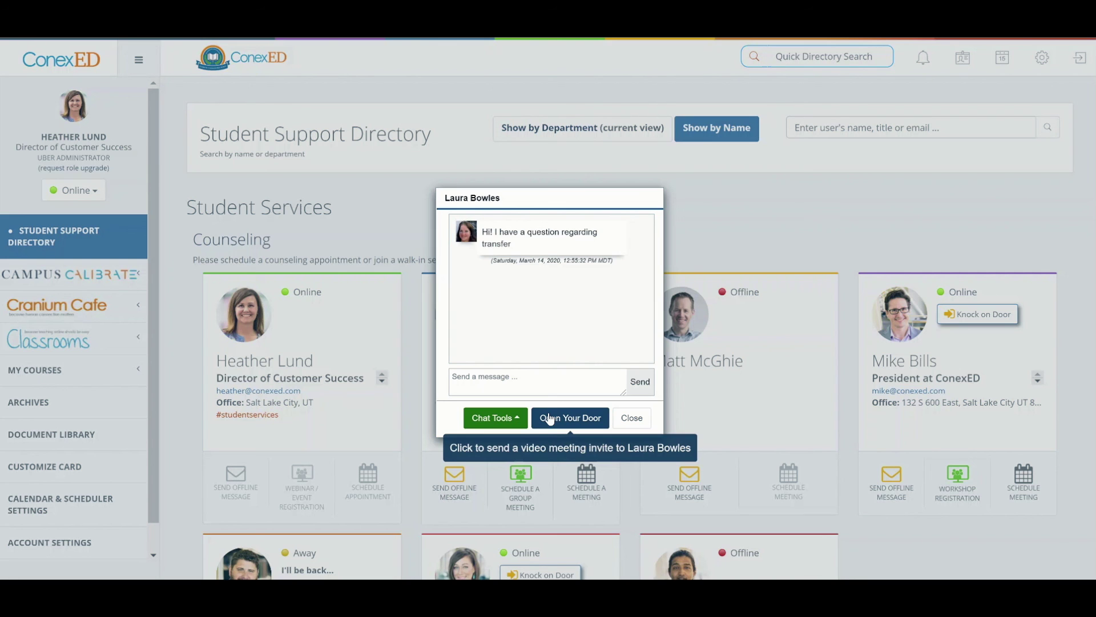
Step: Send the student a video meeting invite from the chat, switch to the student's page and enter the meeting
left_click(550, 419)
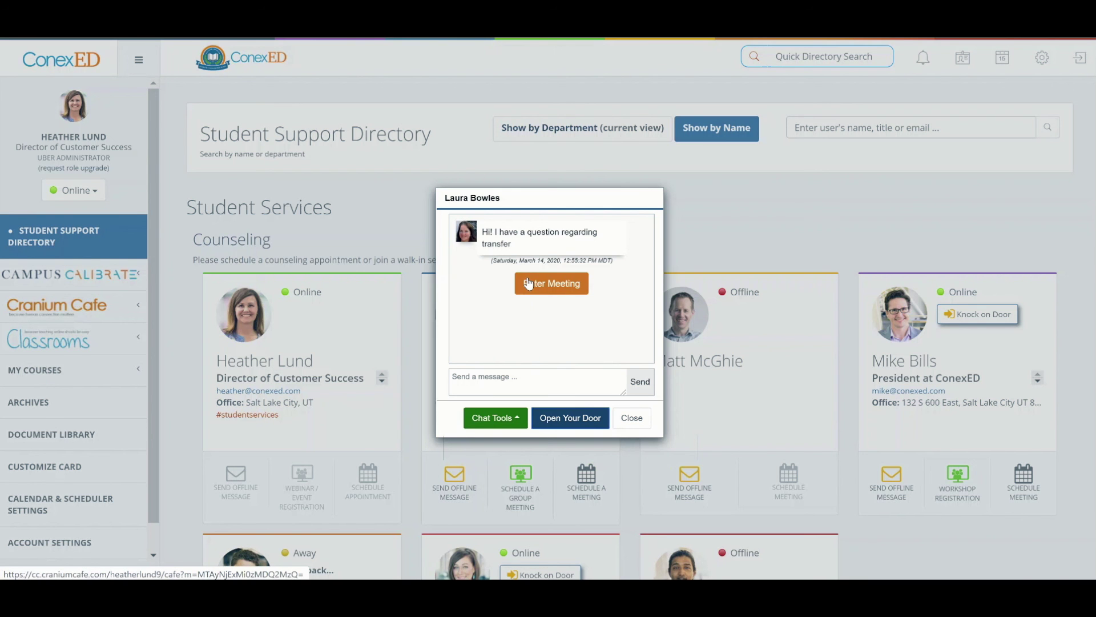
key("alt+Tab")
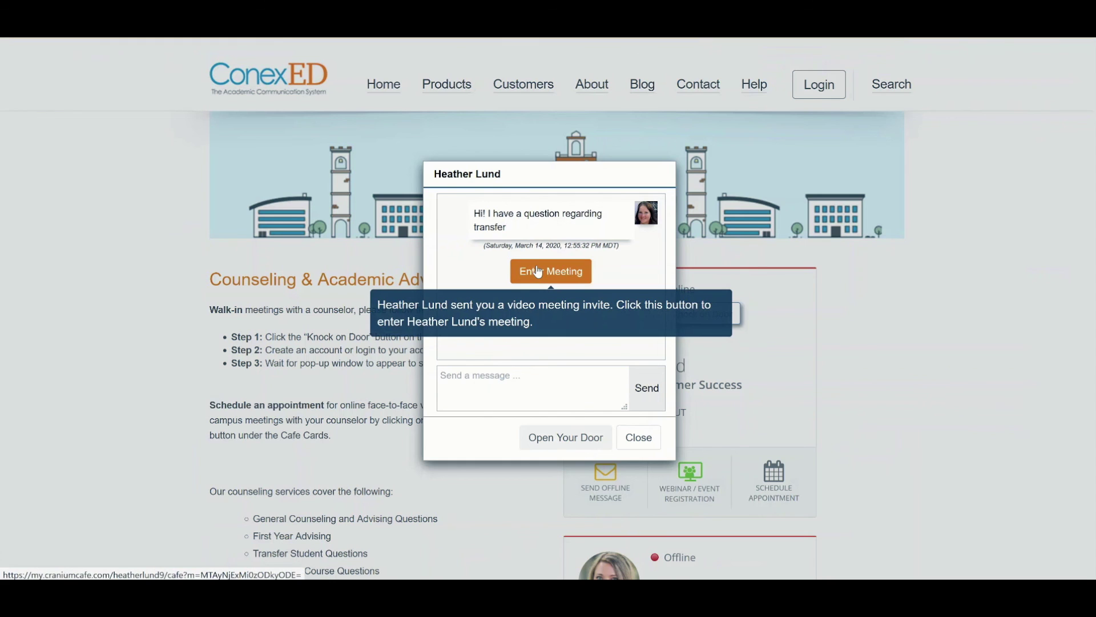
left_click(538, 271)
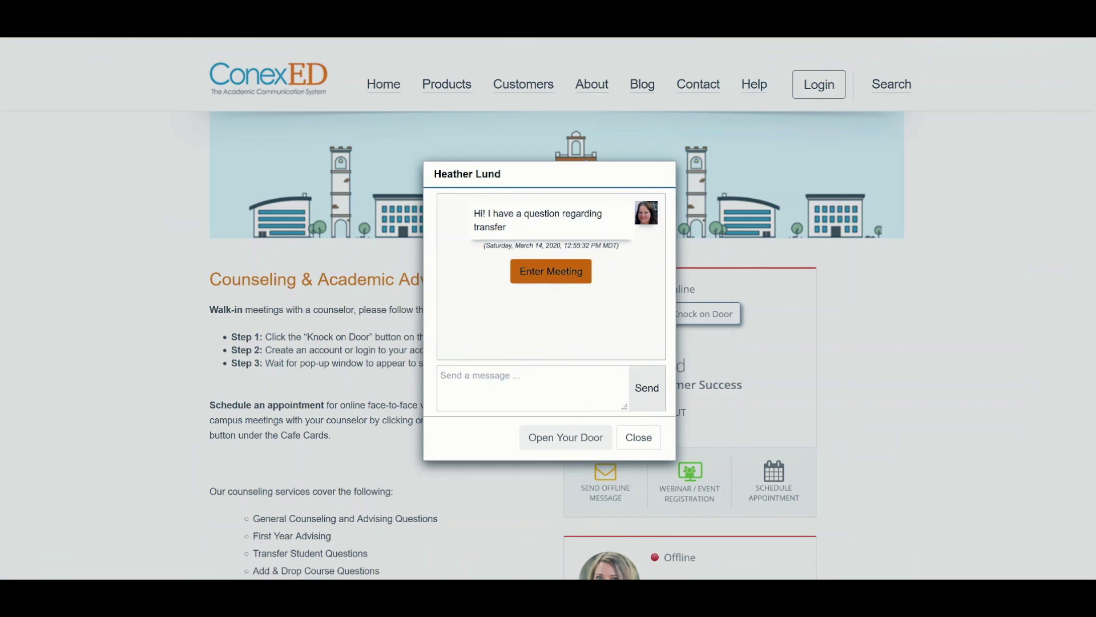